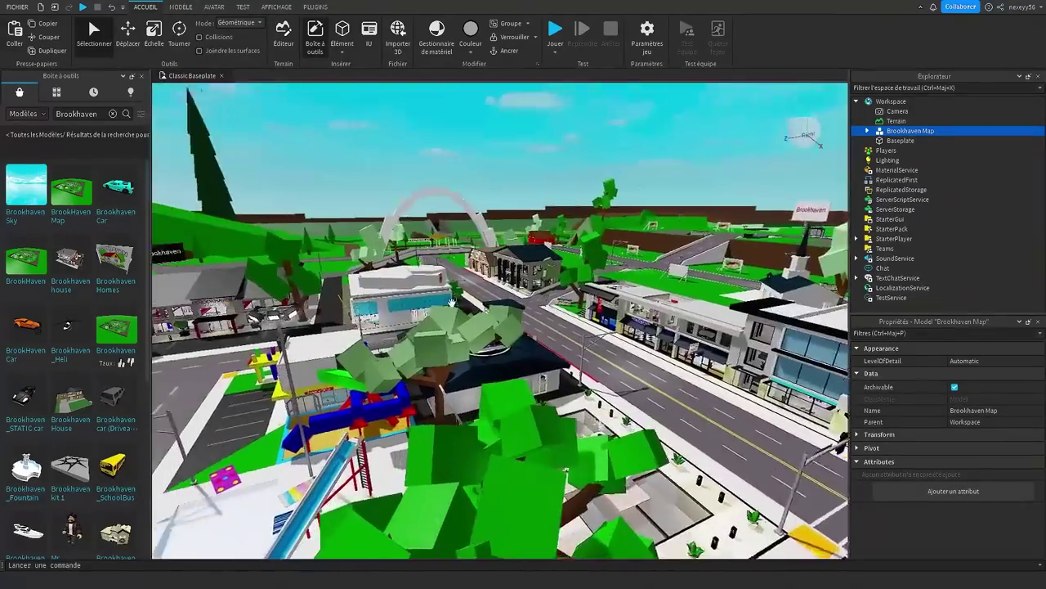
# Insert the Dragon Ball Z house model on the main street and move it past the police station.
pyautogui.moveTo(452, 303); pyautogui.dragTo(452, 302, button='right')
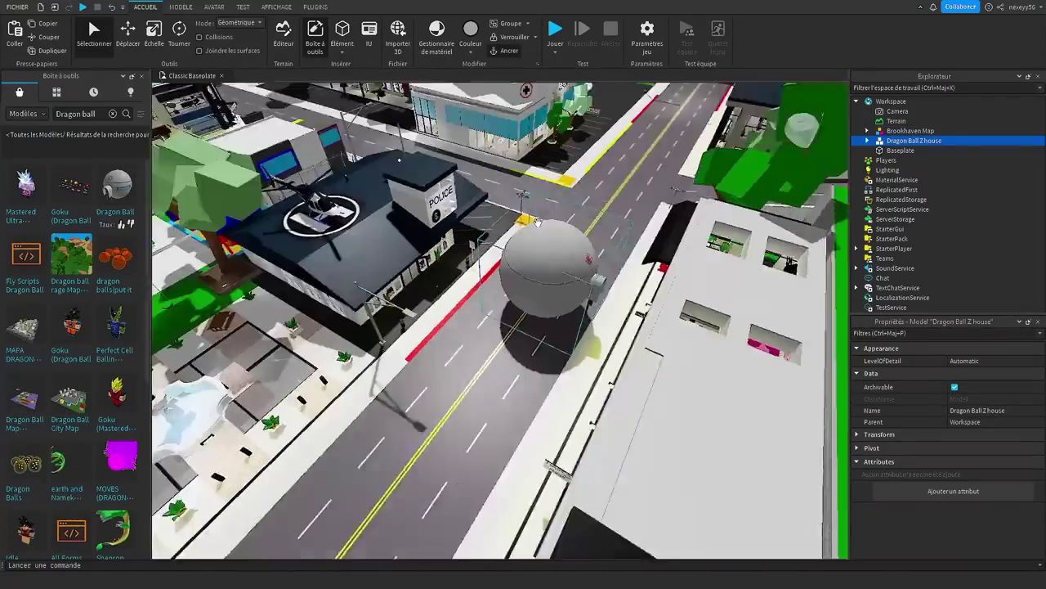
pyautogui.moveTo(539, 222); pyautogui.dragTo(539, 222, button='right')
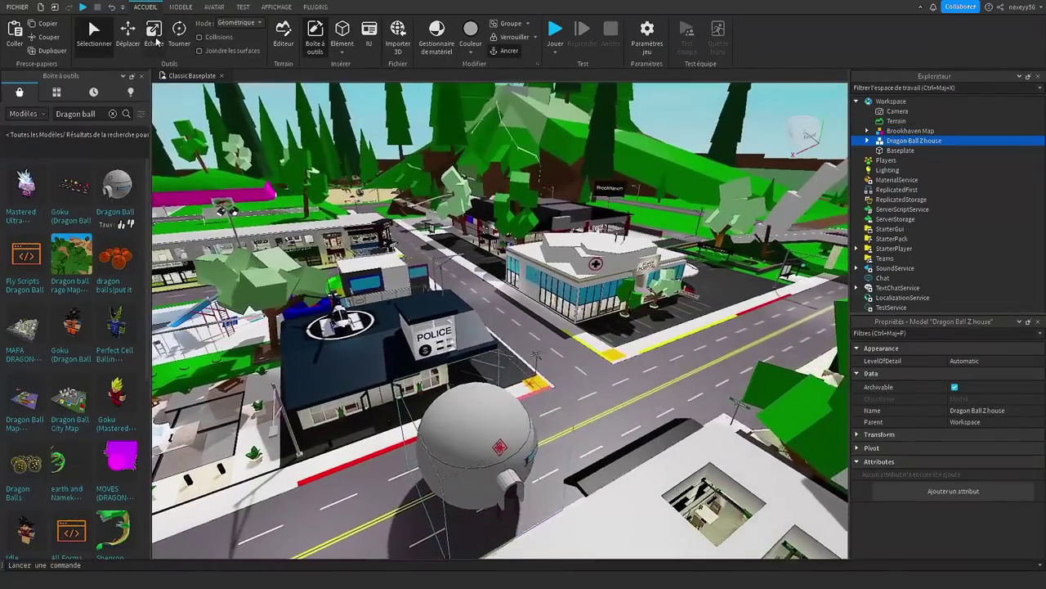
pyautogui.click(129, 35)
pyautogui.moveTo(476, 286); pyautogui.dragTo(476, 286, button='right')
pyautogui.moveTo(499, 408); pyautogui.dragTo(384, 364)
pyautogui.moveTo(422, 369); pyautogui.dragTo(423, 368, button='right')
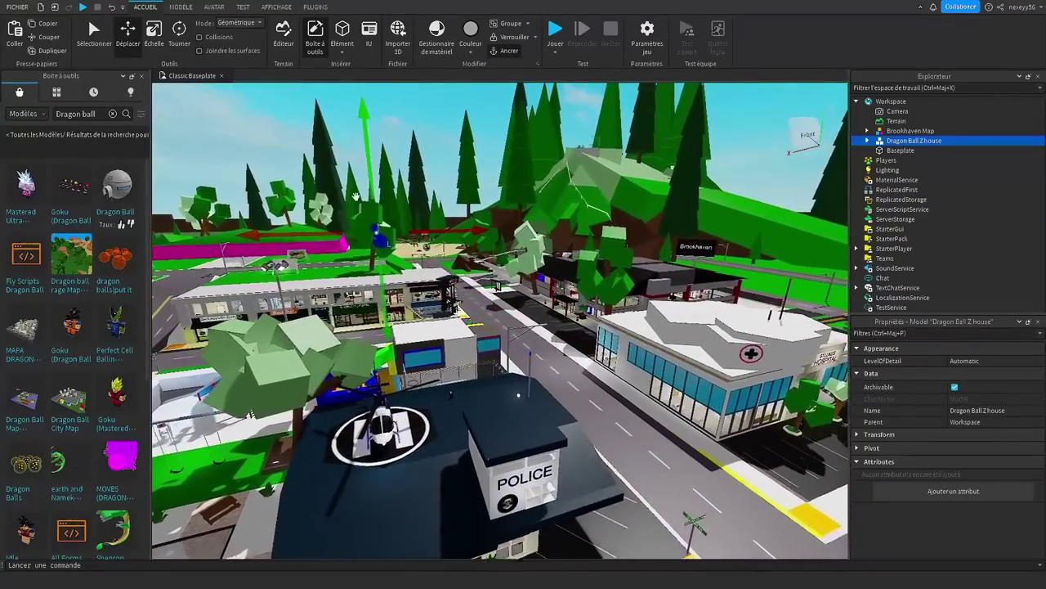
# Place the Dragon Ball Z house on the grass beside the road near the tunnel, with its base sunk into the ground.
pyautogui.scroll(10, 355, 197)
pyautogui.moveTo(339, 180); pyautogui.dragTo(339, 179, button='right')
pyautogui.press('a')
pyautogui.moveTo(415, 285); pyautogui.dragTo(414, 285, button='right')
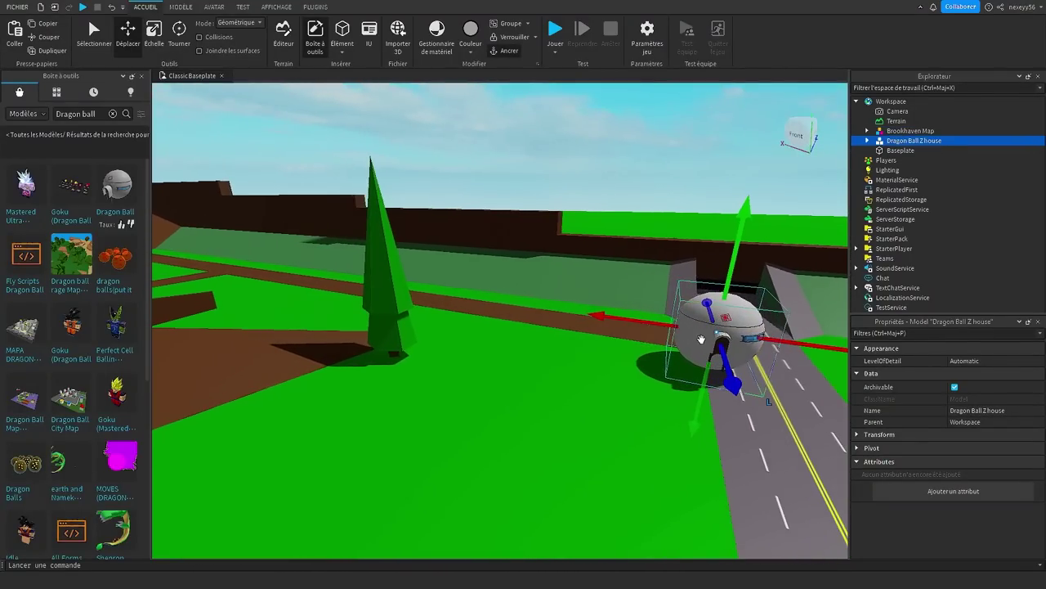
pyautogui.press('w')
pyautogui.moveTo(620, 409); pyautogui.dragTo(619, 409, button='right')
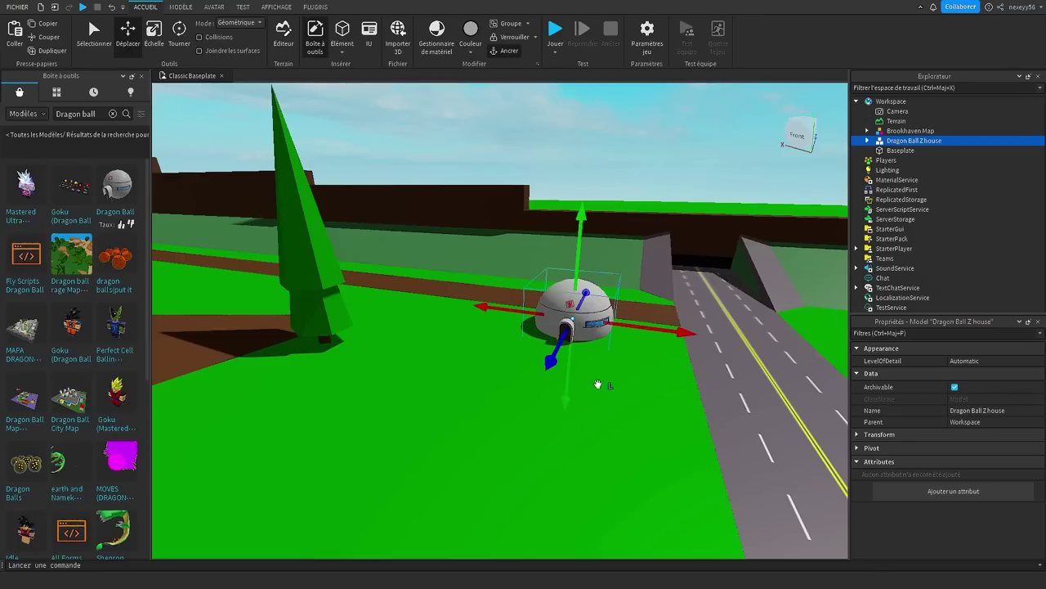
pyautogui.scroll(8, 597, 384)
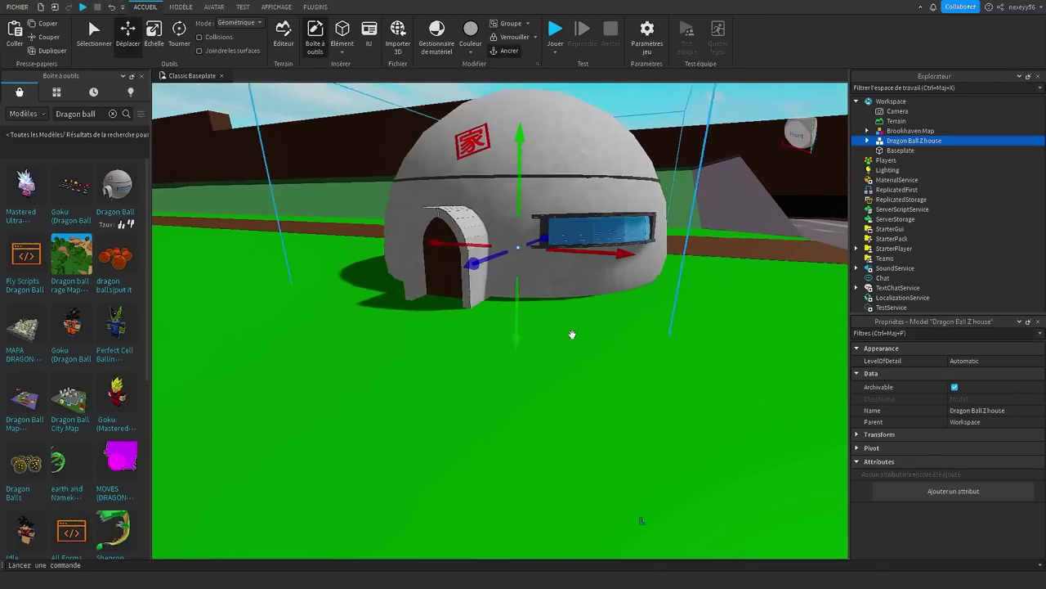
# Duplicate the Dragon Ball Z house until there are four and line the copies up in a row on the grass.
pyautogui.press('d')
pyautogui.moveTo(629, 313); pyautogui.dragTo(628, 313, button='right')
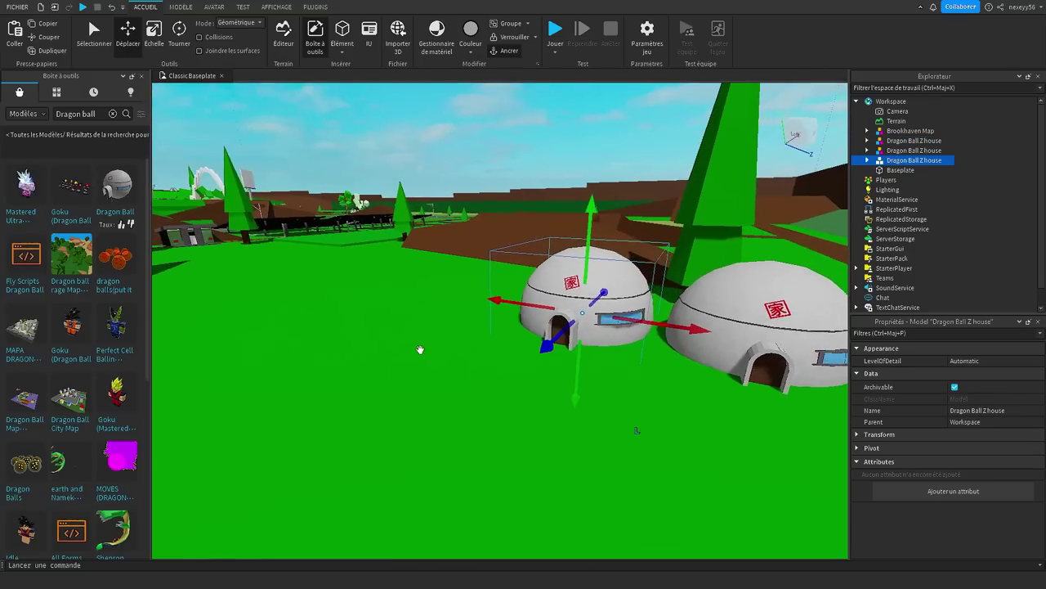
pyautogui.moveTo(420, 350); pyautogui.dragTo(421, 350, button='right')
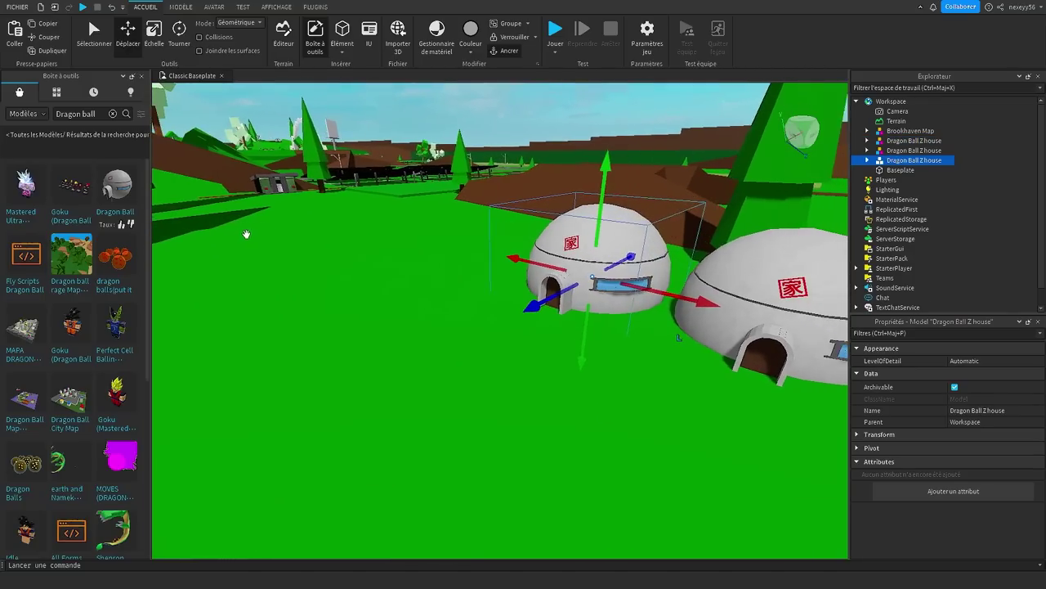
pyautogui.press('d')
pyautogui.hotkey('ctrl', 'd')
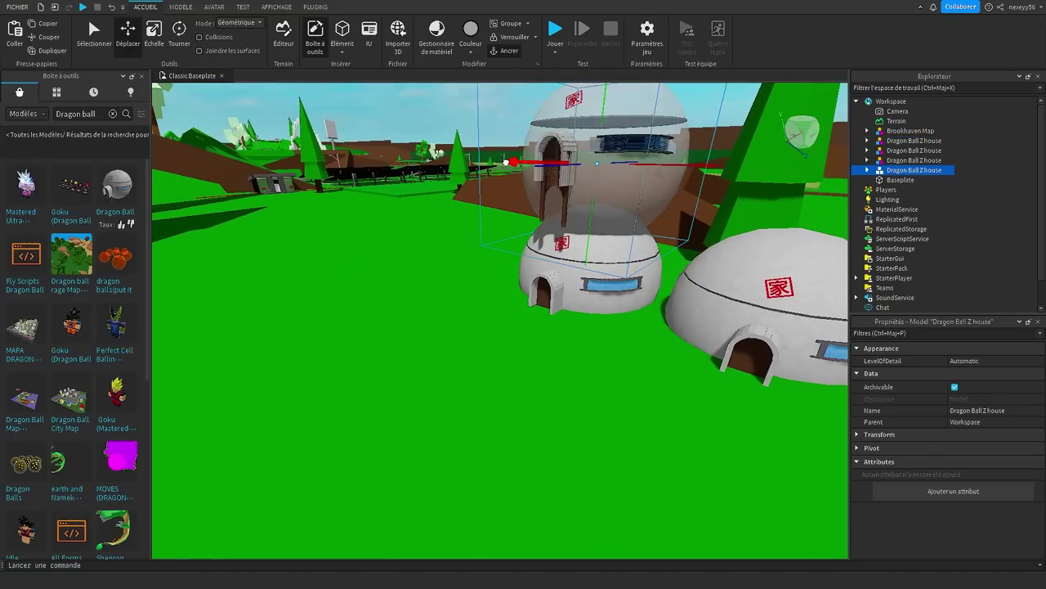
pyautogui.moveTo(506, 161); pyautogui.dragTo(375, 160)
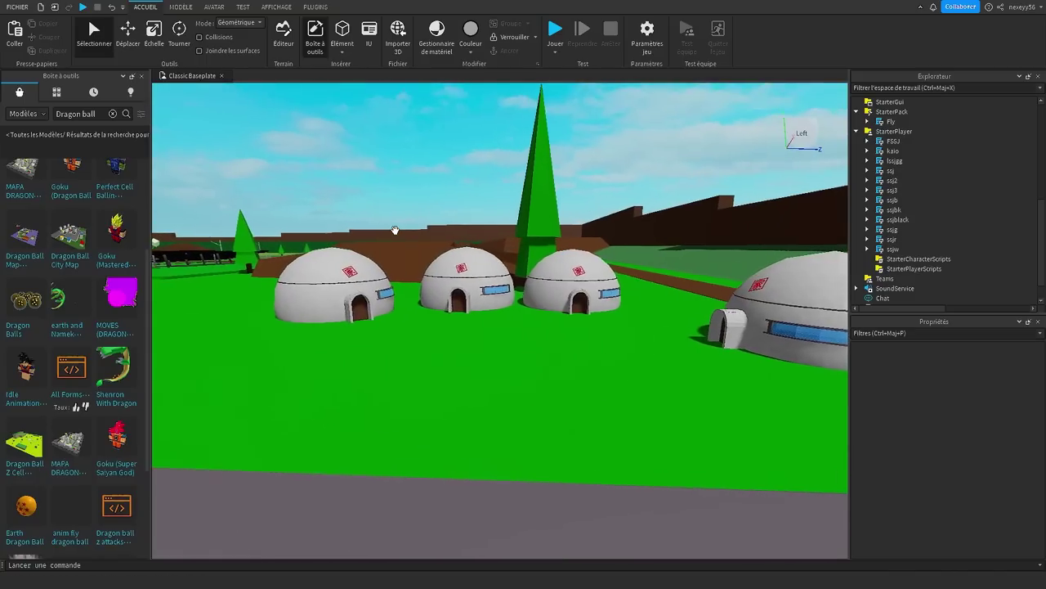
# Check the transformation items placed under StarterPlayer and the Fly item in StarterPack.
pyautogui.press('a')
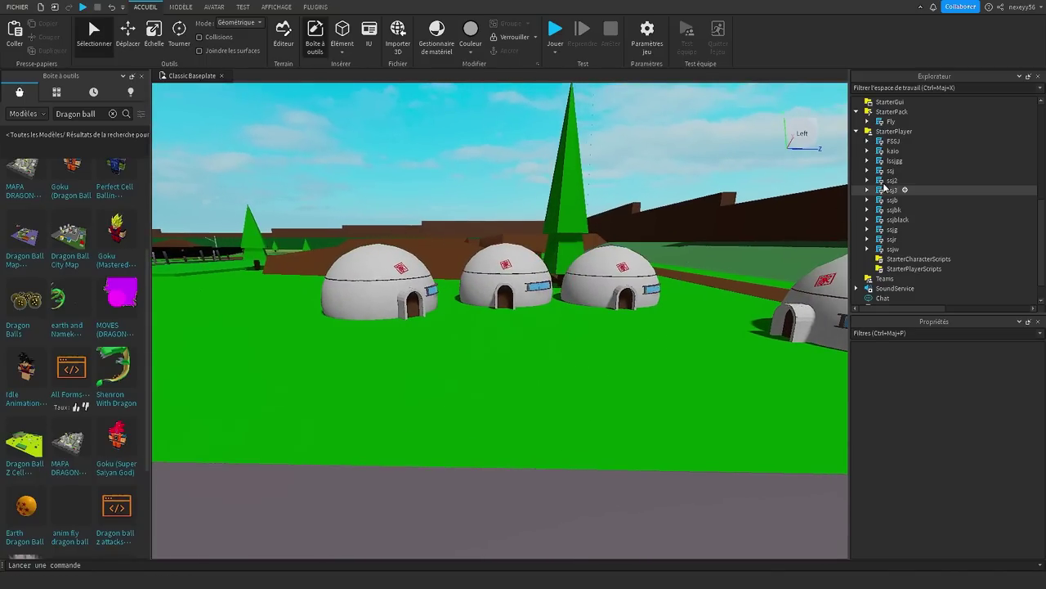
pyautogui.scroll(-1, 884, 185)
pyautogui.scroll(3, 908, 190)
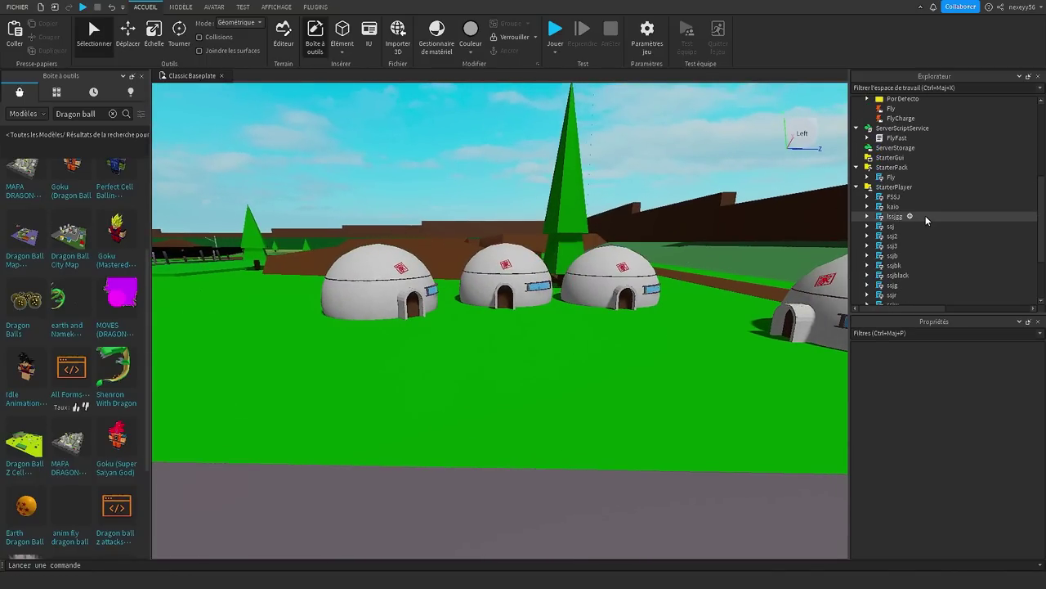
pyautogui.scroll(-2, 925, 215)
# Insert the Goku [SSJG] HP: 4,200 character in front of the dome houses and raise it out of the ground.
pyautogui.press('w')
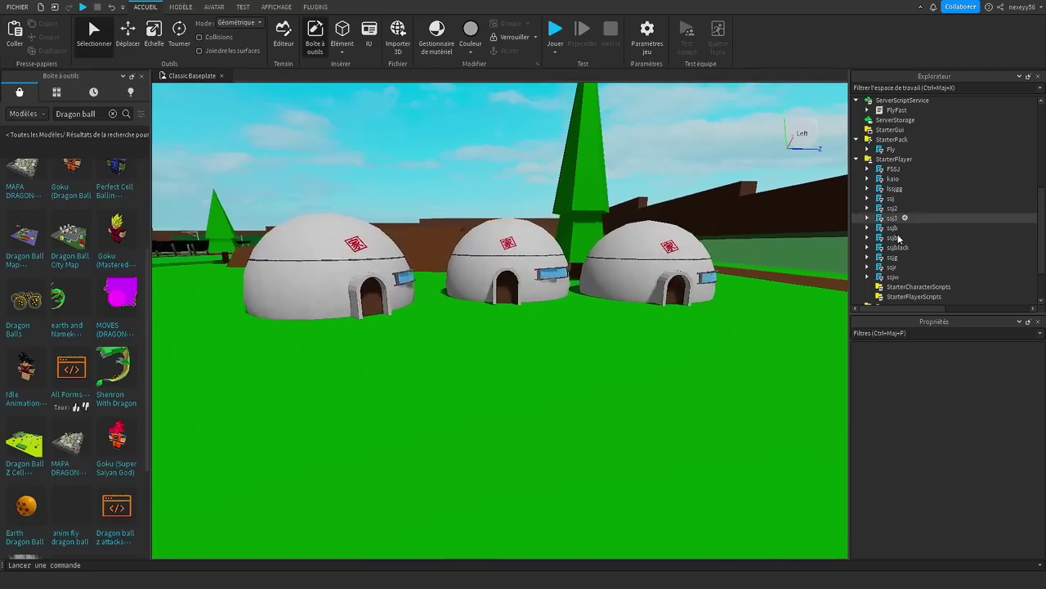
pyautogui.press('w')
pyautogui.moveTo(366, 351); pyautogui.dragTo(366, 351, button='right')
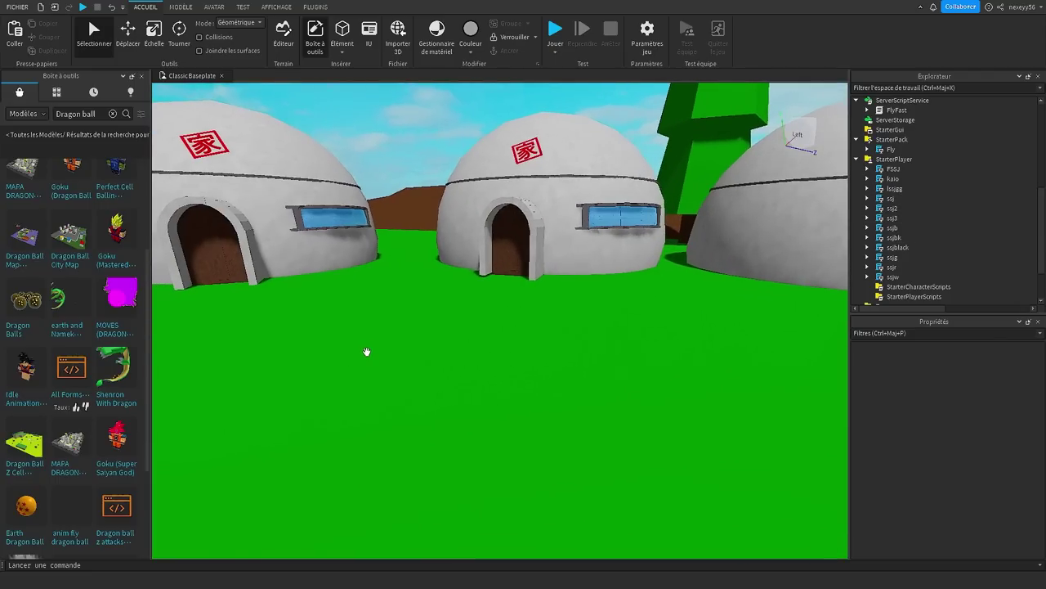
pyautogui.hotkey('ctrl', 'v')
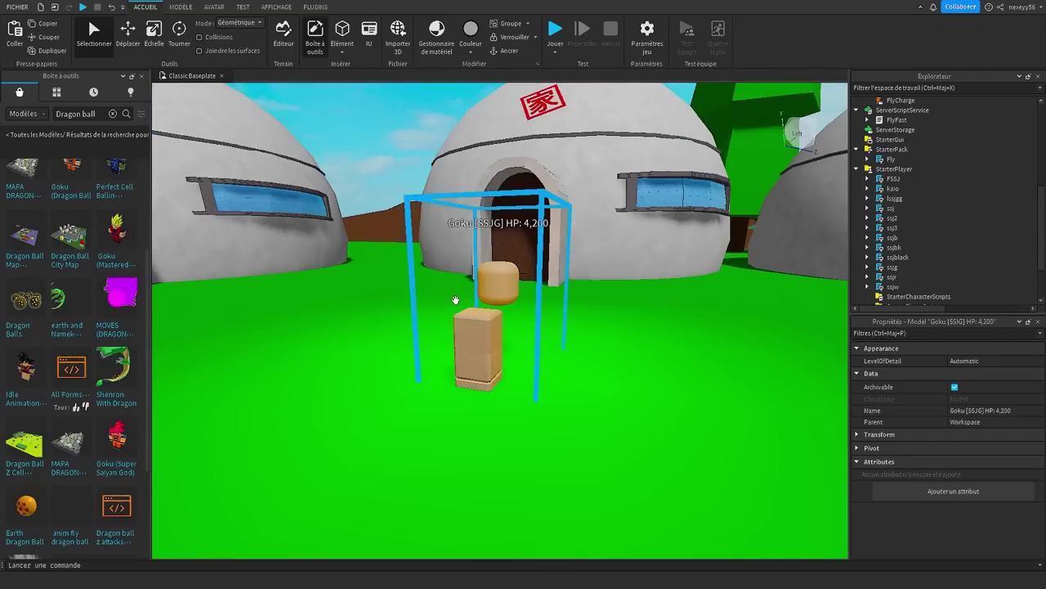
pyautogui.moveTo(534, 174); pyautogui.dragTo(531, 178, button='right')
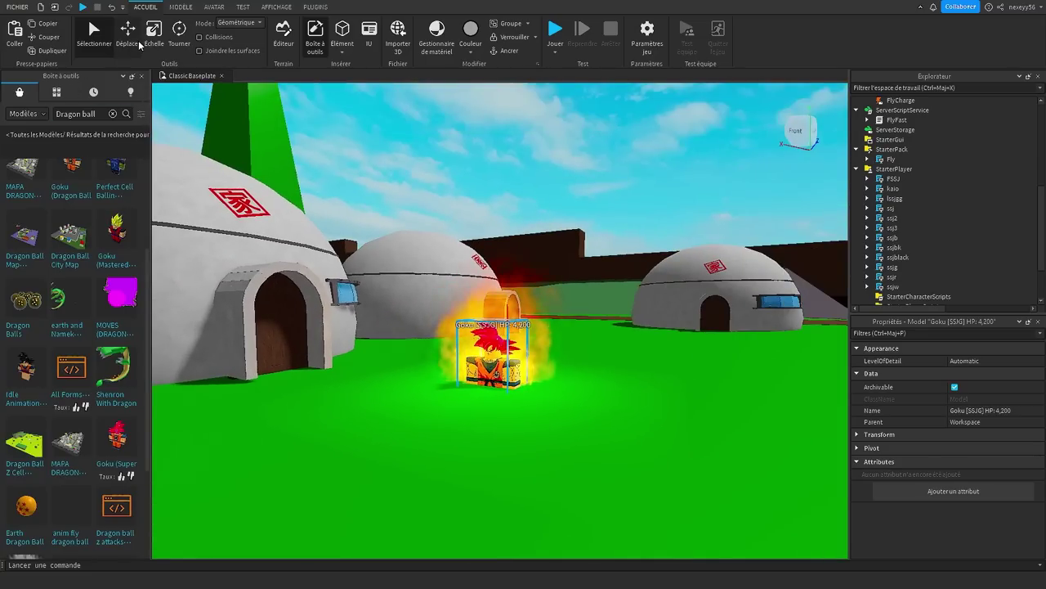
pyautogui.moveTo(494, 289); pyautogui.dragTo(502, 257)
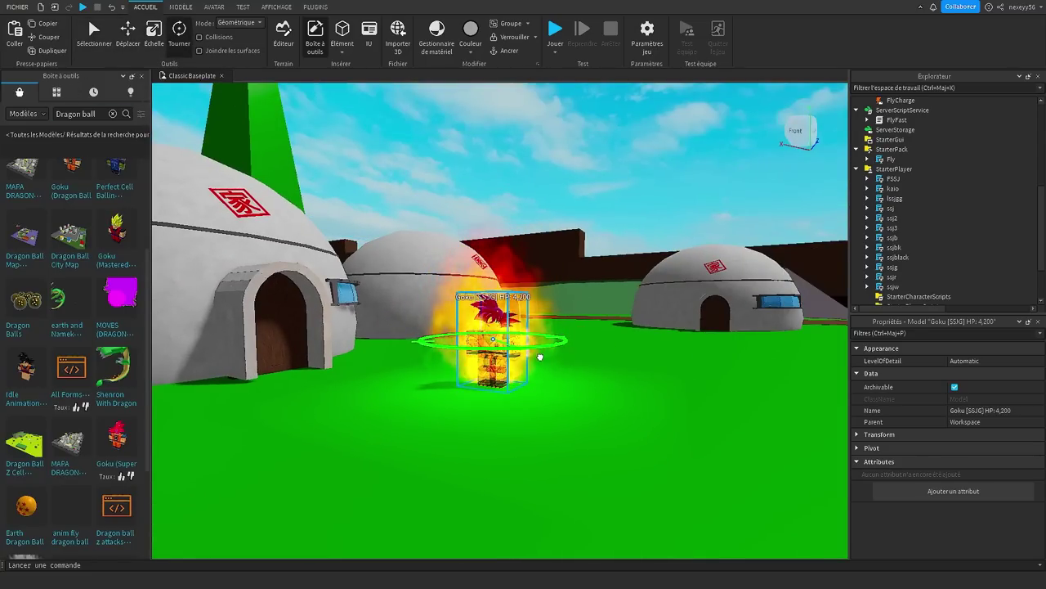
# Rotate the Goku character to face away from the houses and move it to the middle house's doorway.
pyautogui.moveTo(656, 337); pyautogui.dragTo(657, 337)
pyautogui.moveTo(656, 337); pyautogui.dragTo(656, 337, button='right')
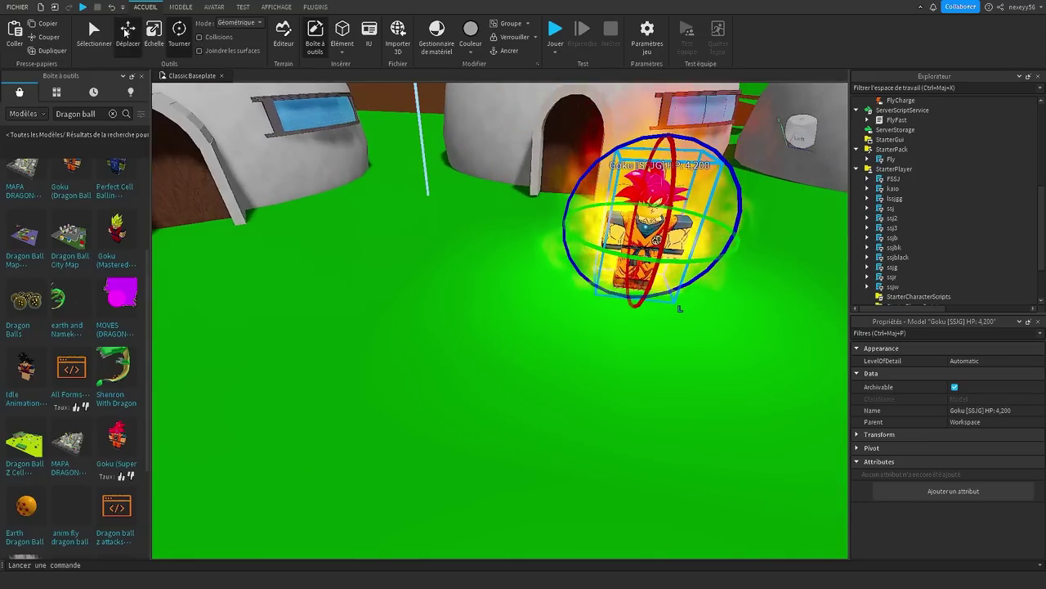
pyautogui.click(126, 32)
pyautogui.moveTo(566, 239); pyautogui.dragTo(567, 238, button='right')
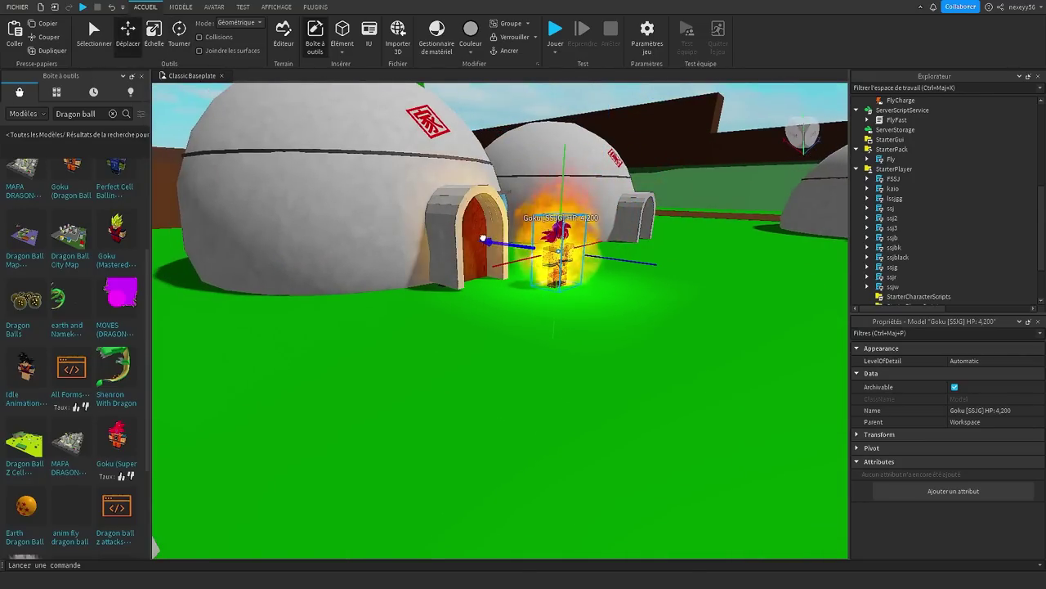
pyautogui.moveTo(483, 238); pyautogui.dragTo(483, 239)
pyautogui.moveTo(668, 311); pyautogui.dragTo(668, 311, button='right')
# Insert the edificio dragon ball tower and move it behind the row of dome houses.
pyautogui.scroll(-5, 668, 311)
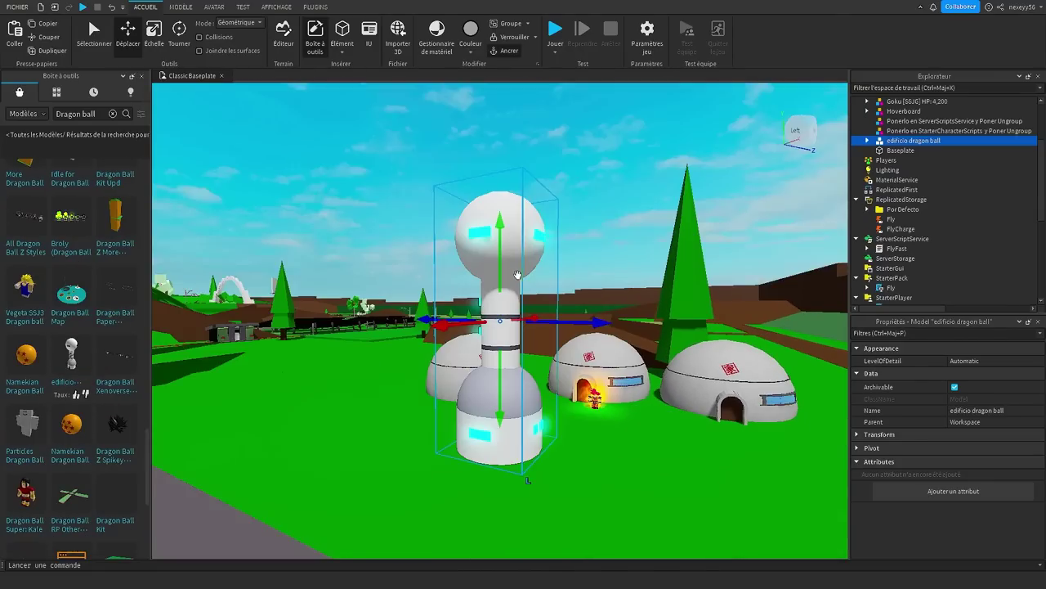
pyautogui.moveTo(527, 357); pyautogui.dragTo(537, 303, button='right')
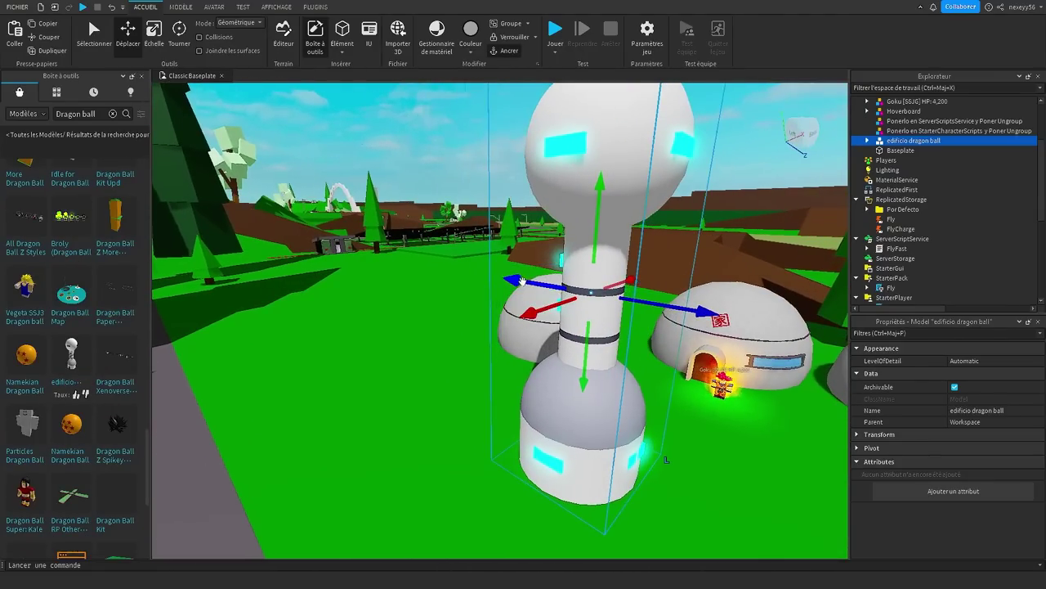
pyautogui.moveTo(348, 232); pyautogui.dragTo(340, 230)
pyautogui.moveTo(434, 240); pyautogui.dragTo(448, 243)
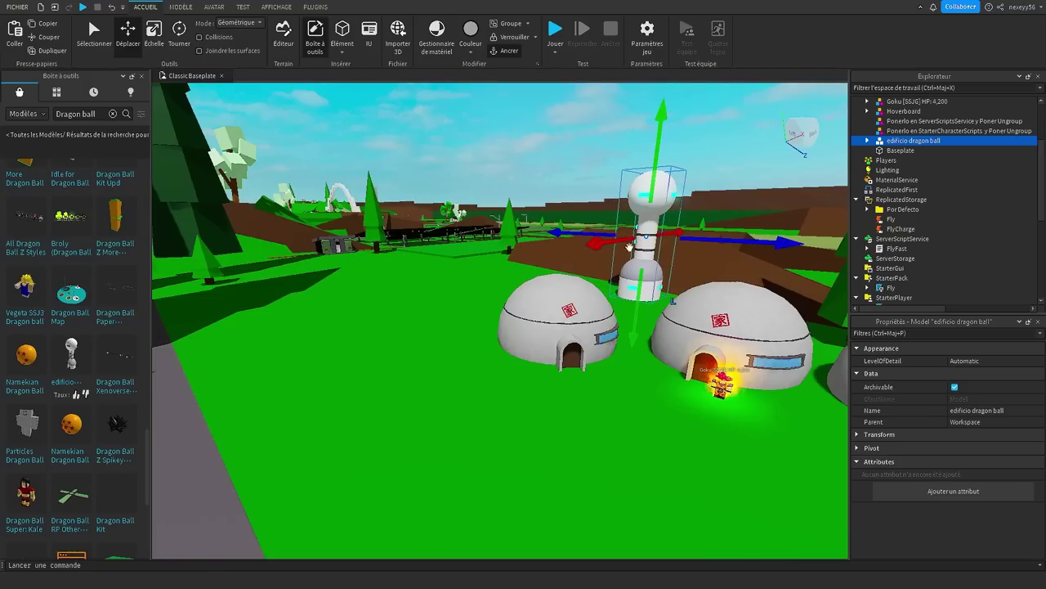
pyautogui.moveTo(601, 330); pyautogui.dragTo(601, 332, button='right')
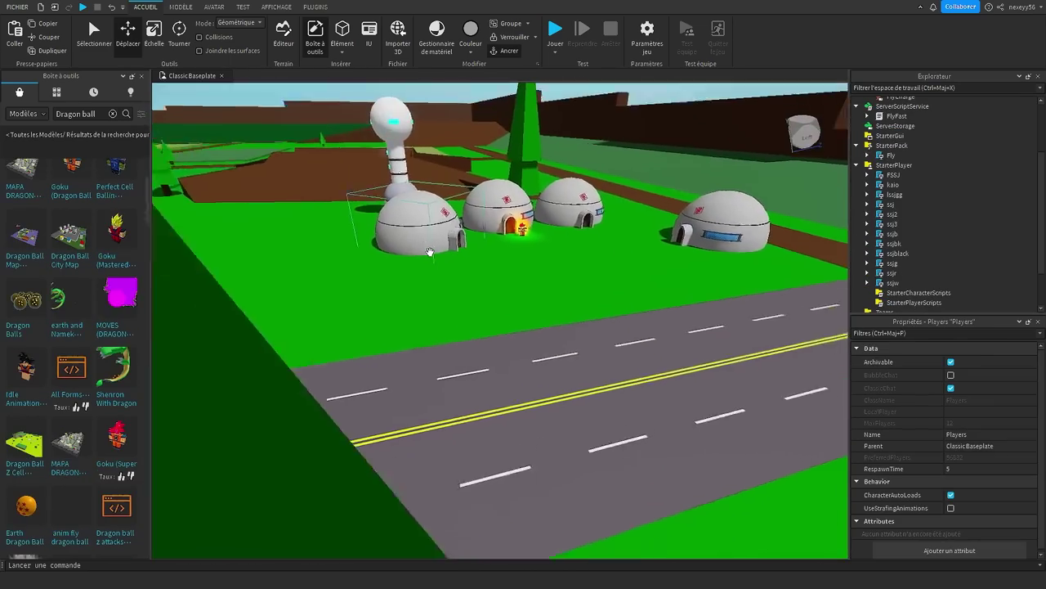
# Search the model library for rasengan and clone naruto.
pyautogui.moveTo(430, 252); pyautogui.dragTo(430, 252, button='right')
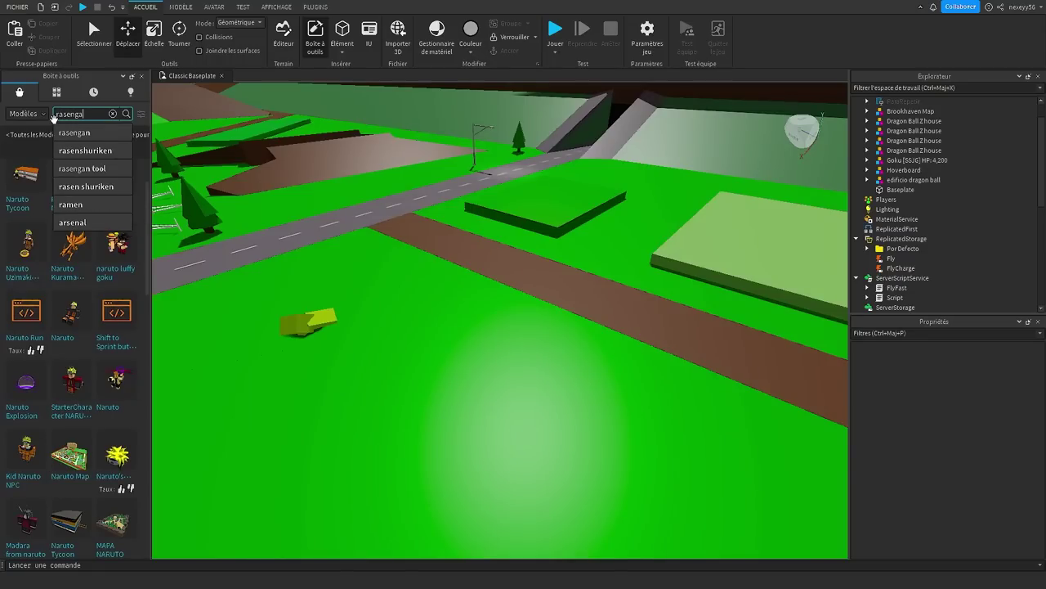
pyautogui.moveTo(411, 269); pyautogui.dragTo(413, 274, button='right')
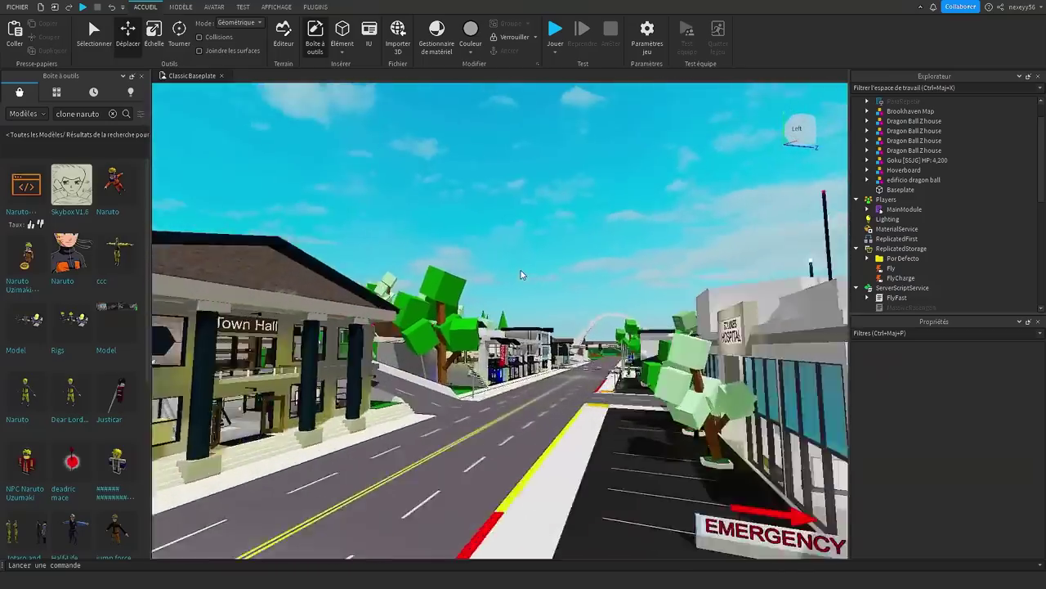
# Insert the orange Fairy Tail emblem and move it against the front of the white corner building.
pyautogui.moveTo(534, 270); pyautogui.dragTo(530, 271, button='right')
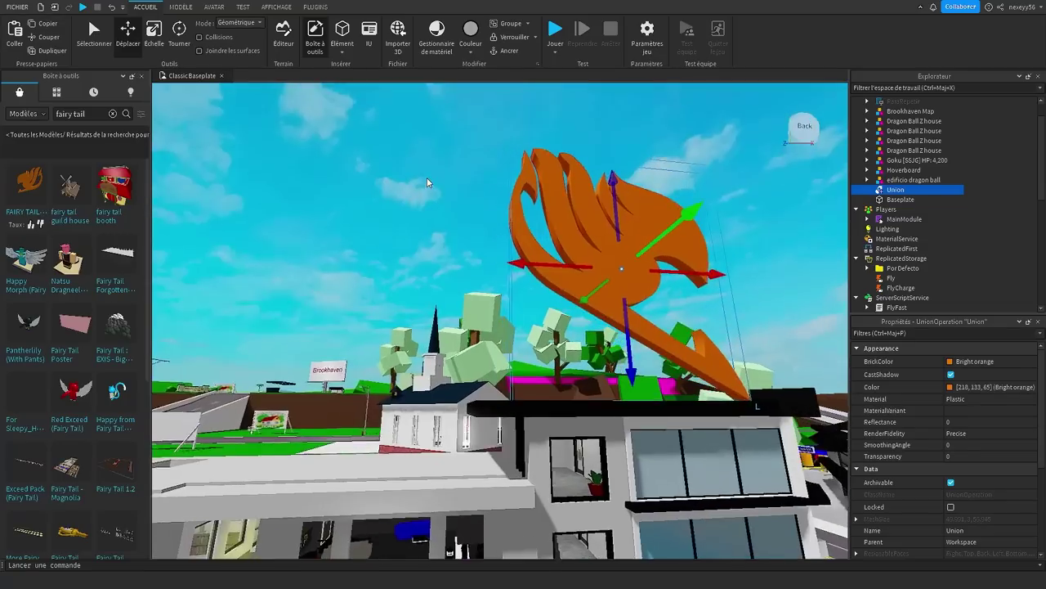
pyautogui.moveTo(426, 177); pyautogui.dragTo(427, 178, button='right')
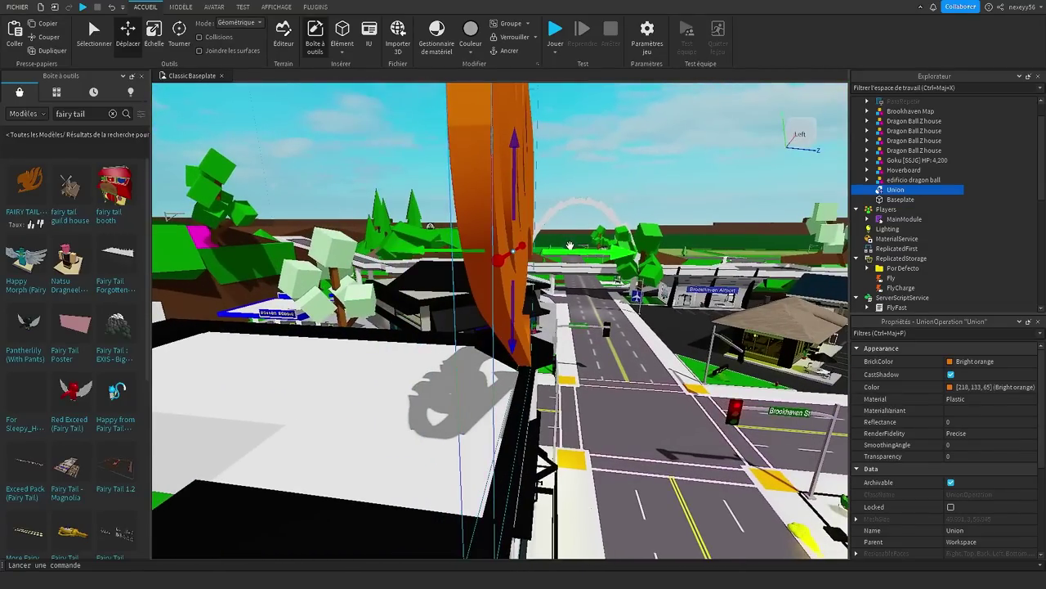
pyautogui.moveTo(570, 246); pyautogui.dragTo(601, 247)
pyautogui.moveTo(601, 248); pyautogui.dragTo(601, 248, button='right')
pyautogui.moveTo(601, 248); pyautogui.dragTo(561, 241)
# Scale the Fairy Tail emblem down on the corner building's facade.
pyautogui.moveTo(478, 312); pyautogui.dragTo(479, 312, button='right')
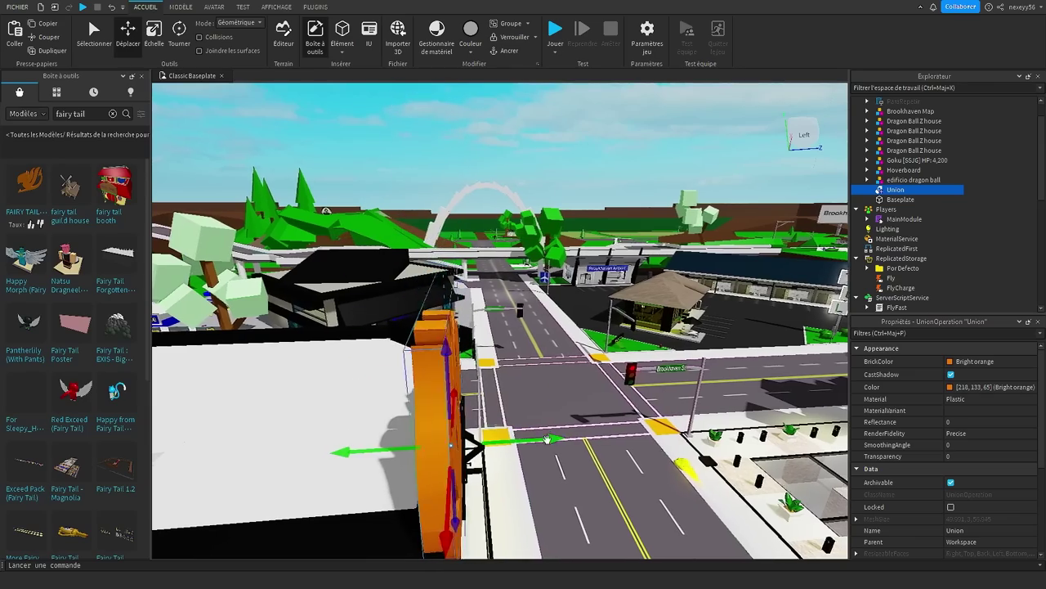
pyautogui.press('f')
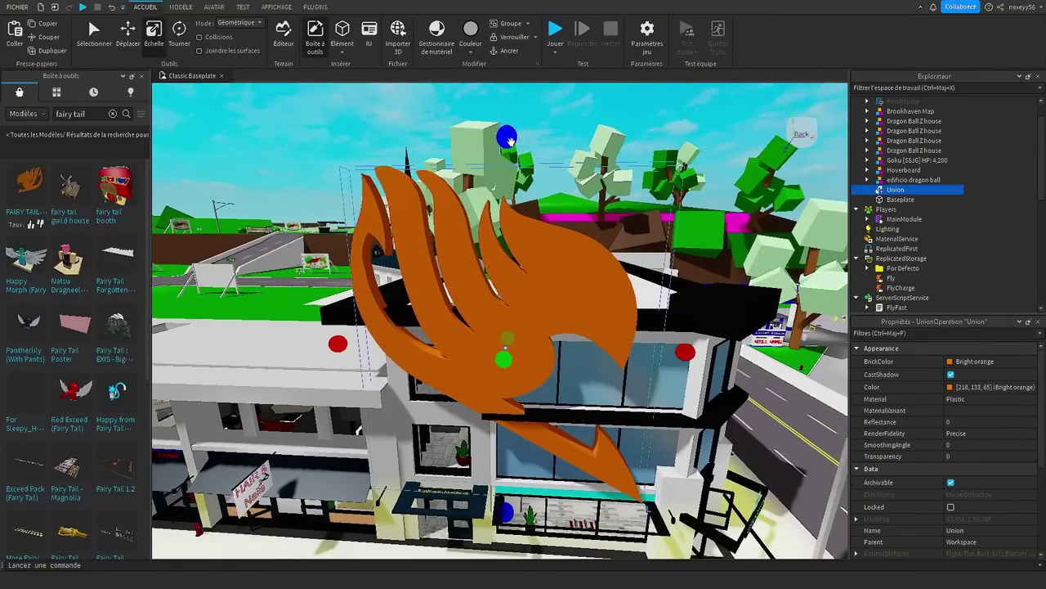
pyautogui.moveTo(510, 140); pyautogui.dragTo(520, 256)
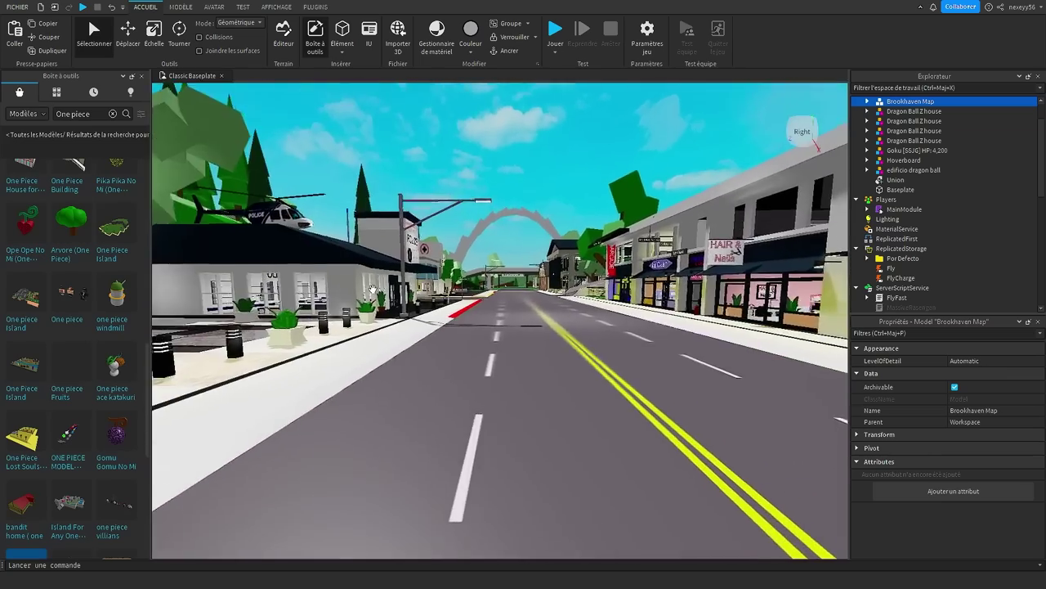
# Find the One Piece ship among the One Piece models and insert it at the street crossing.
pyautogui.press('w')
pyautogui.moveTo(258, 290); pyautogui.dragTo(336, 320, button='right')
pyautogui.press('w')
pyautogui.scroll(-2, 87, 303)
pyautogui.scroll(-1, 85, 303)
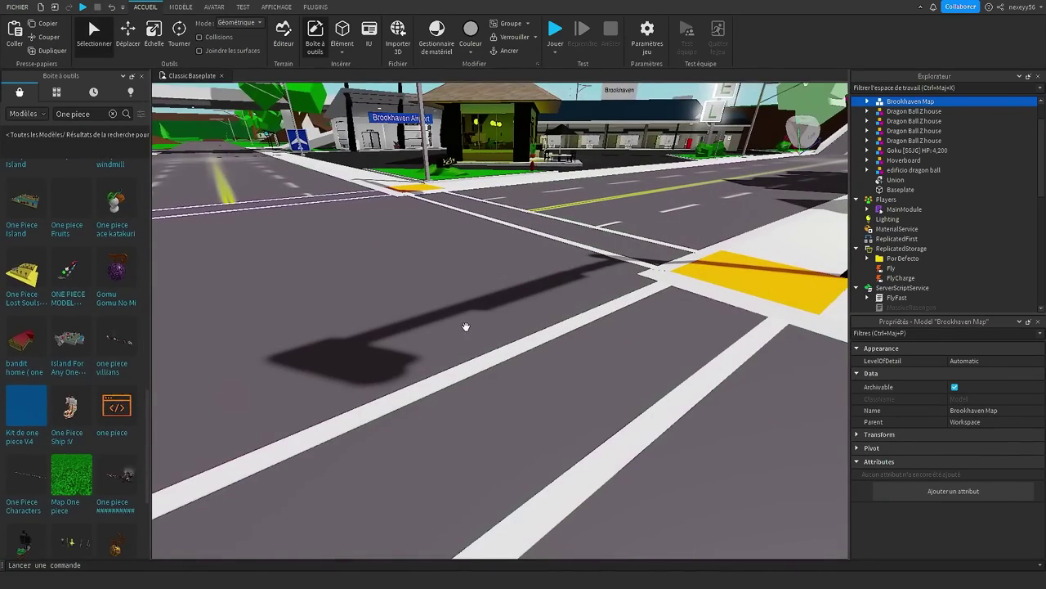
pyautogui.moveTo(466, 327); pyautogui.dragTo(691, 206, button='right')
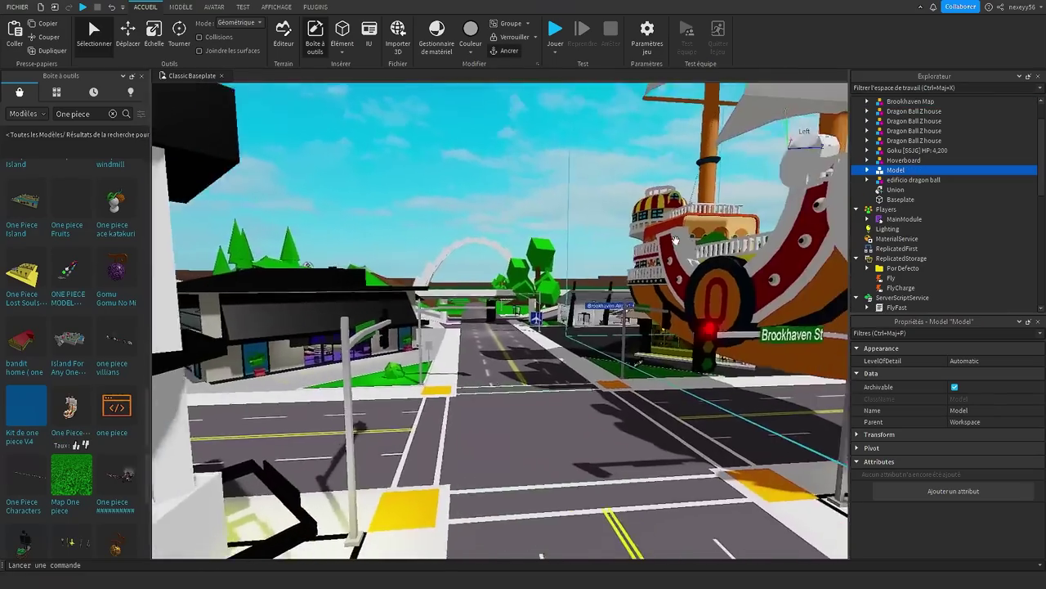
# Move the One Piece ship from the crossing to the sandy beach beside the white yacht.
pyautogui.moveTo(542, 556); pyautogui.dragTo(350, 209, button='right')
pyautogui.press('s')
pyautogui.press('w')
pyautogui.press('s')
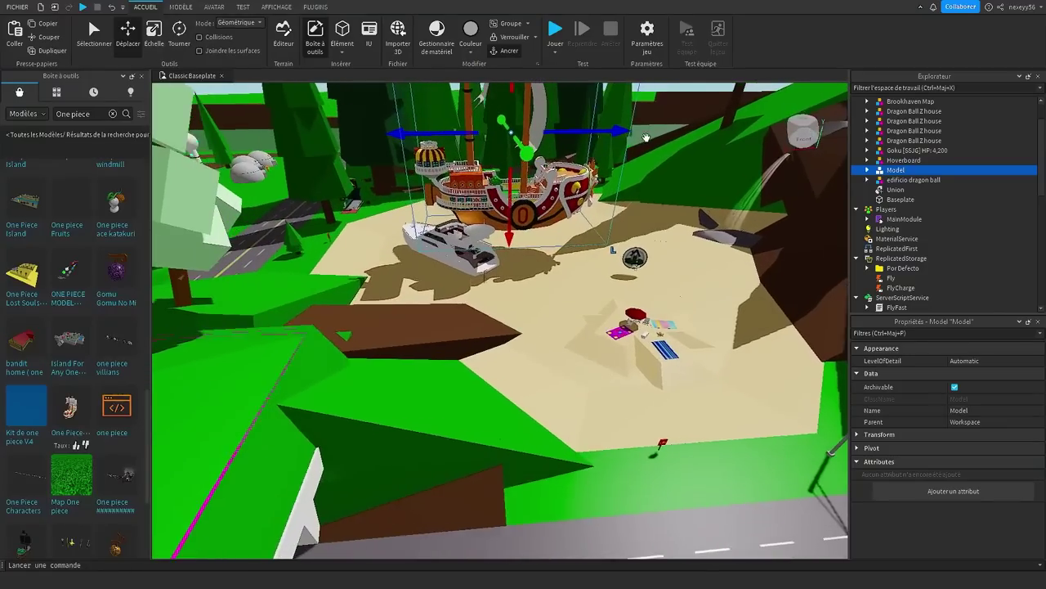
pyautogui.scroll(3, 646, 137)
pyautogui.moveTo(645, 137); pyautogui.dragTo(629, 142, button='right')
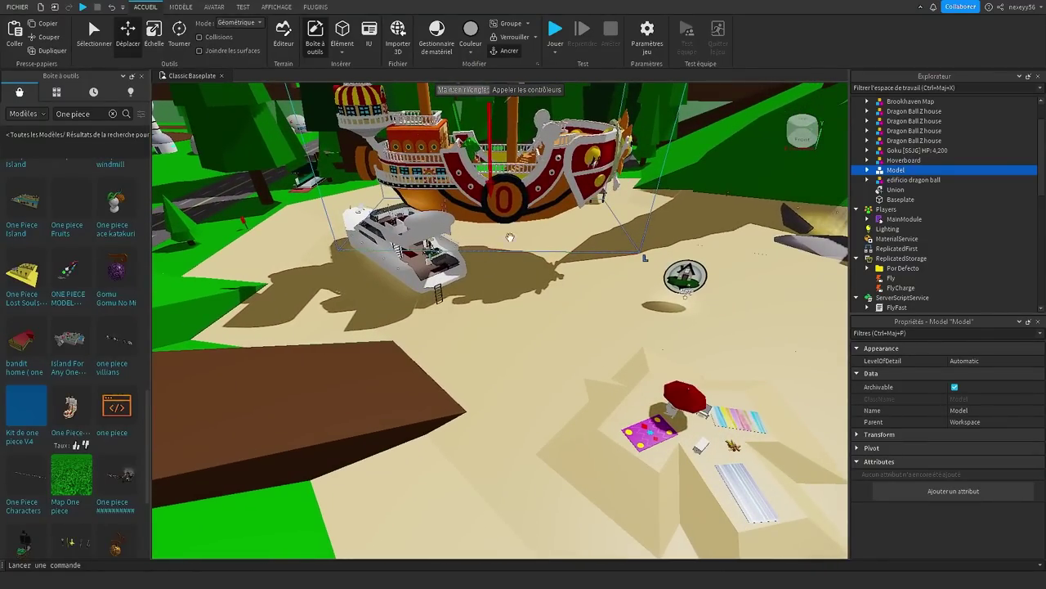
# Lower the One Piece ship so that its hull rests in the beach sand.
pyautogui.press('w')
pyautogui.moveTo(495, 189); pyautogui.dragTo(561, 358, button='right')
pyautogui.press('w')
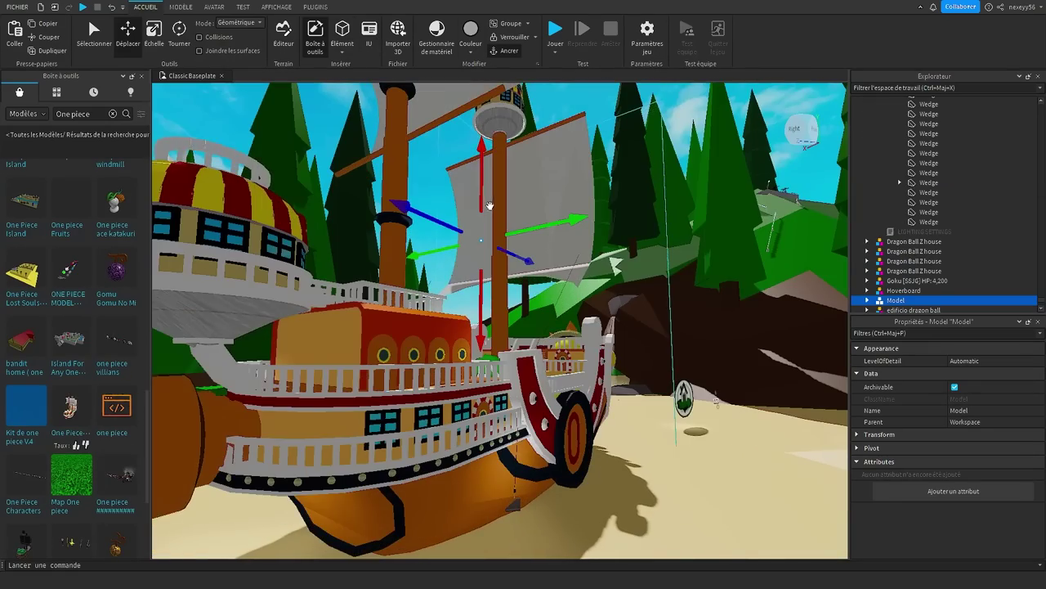
# Inspect the One Piece ship, the water basin around it and the neighbouring town streets from several viewpoints.
pyautogui.moveTo(582, 331); pyautogui.dragTo(582, 334, button='right')
pyautogui.press('w')
pyautogui.press('w')
pyautogui.press('w')
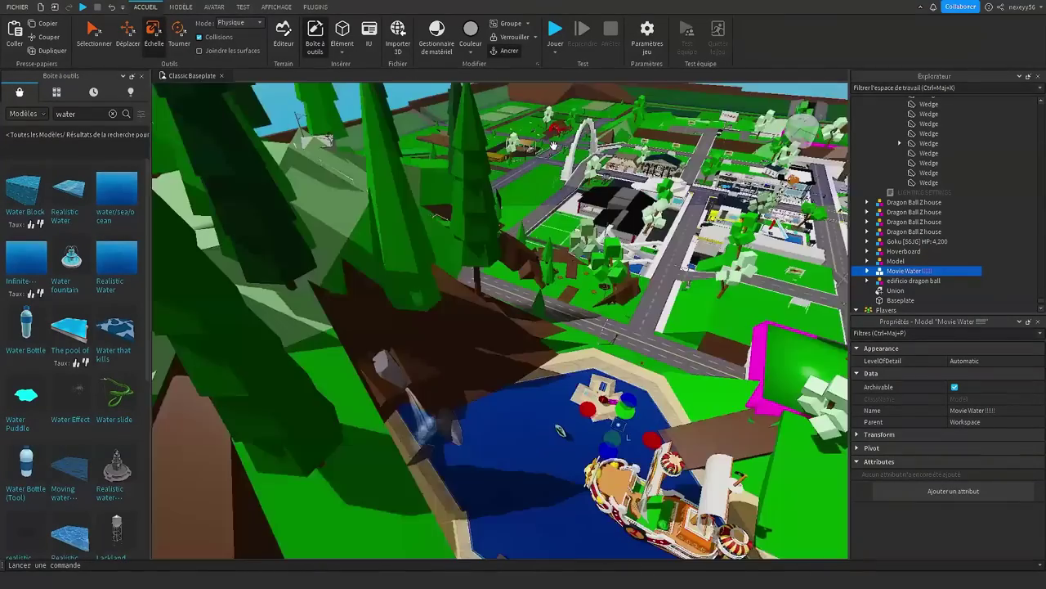
pyautogui.moveTo(553, 145); pyautogui.dragTo(554, 145, button='right')
pyautogui.press('w')
pyautogui.press('w')
pyautogui.press('e')
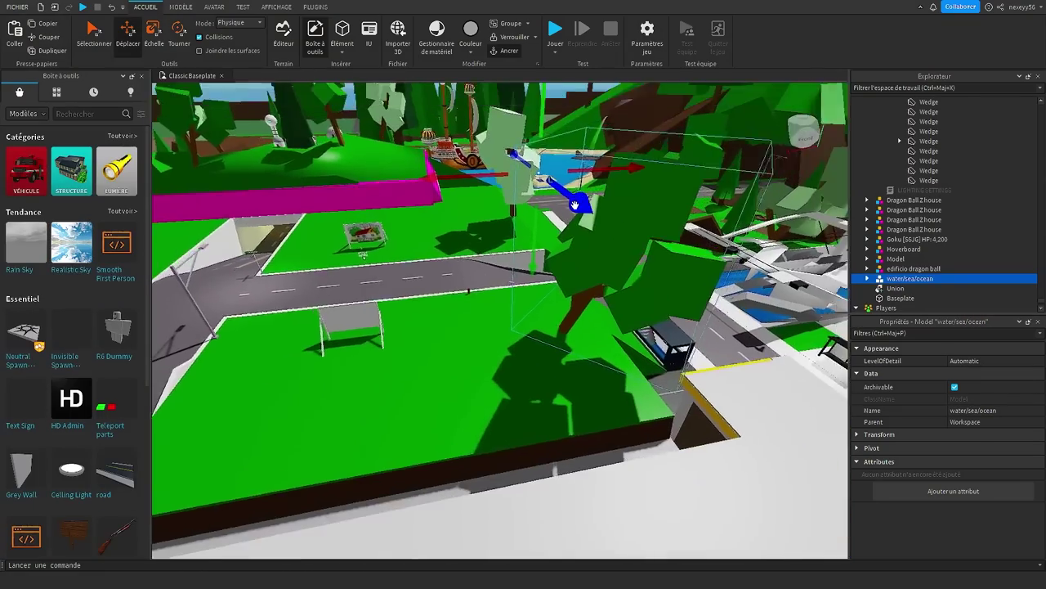
pyautogui.moveTo(574, 210); pyautogui.dragTo(575, 206, button='right')
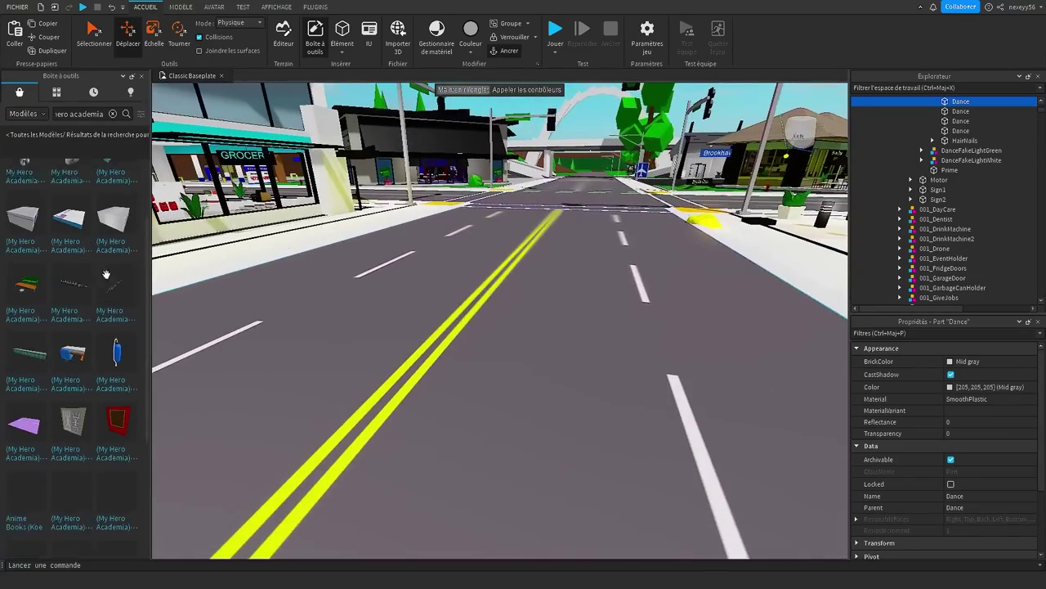
# Find the Deku and Todoroki characters among the My Hero Academia models and insert them on the street by the police station.
pyautogui.scroll(-1, 106, 275)
pyautogui.scroll(-3, 98, 303)
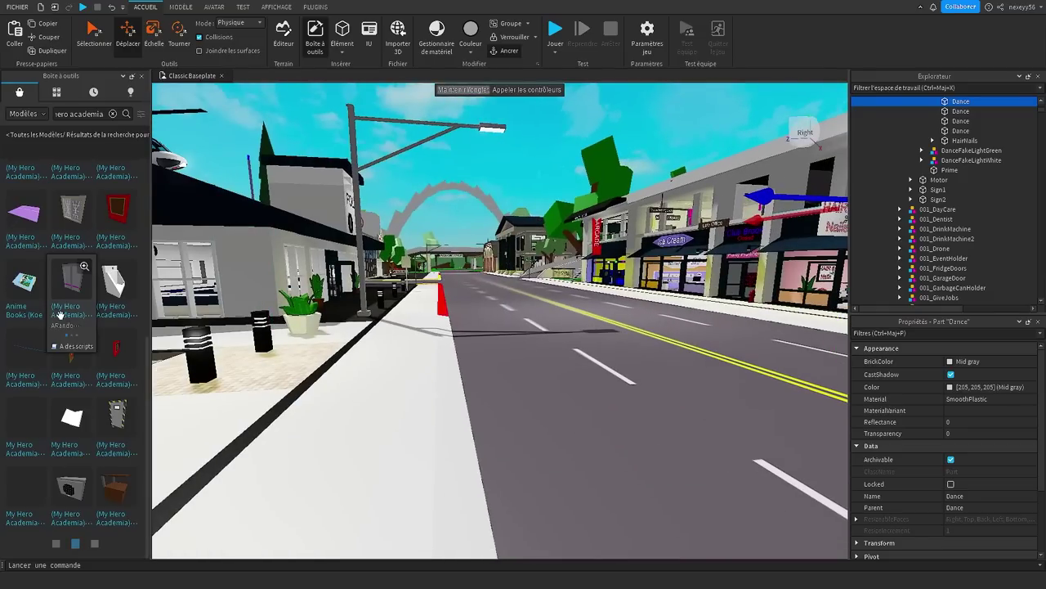
pyautogui.scroll(-1, 61, 343)
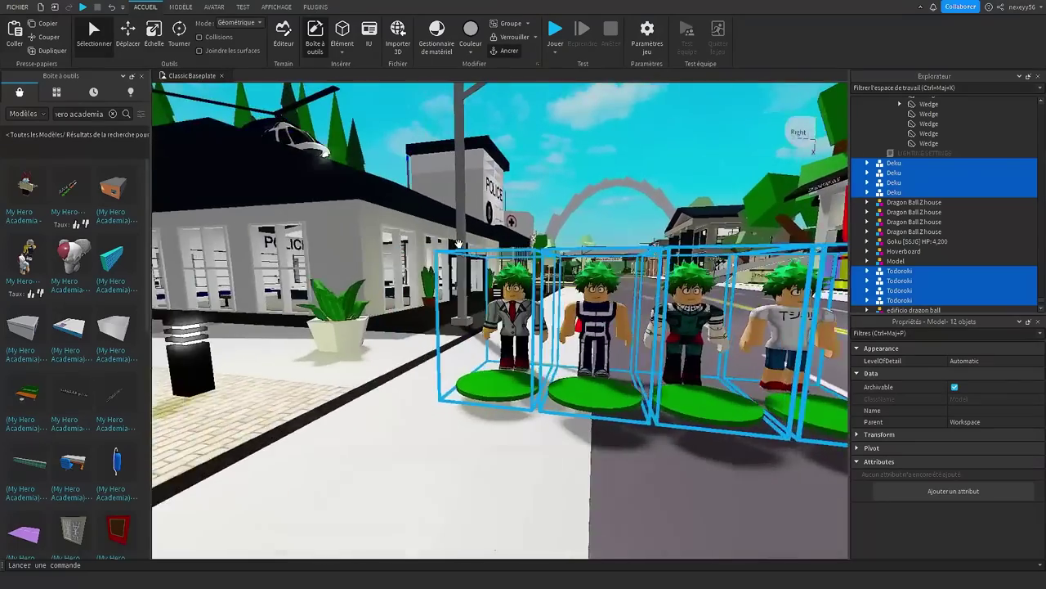
pyautogui.press('d')
pyautogui.press('w')
pyautogui.press('a')
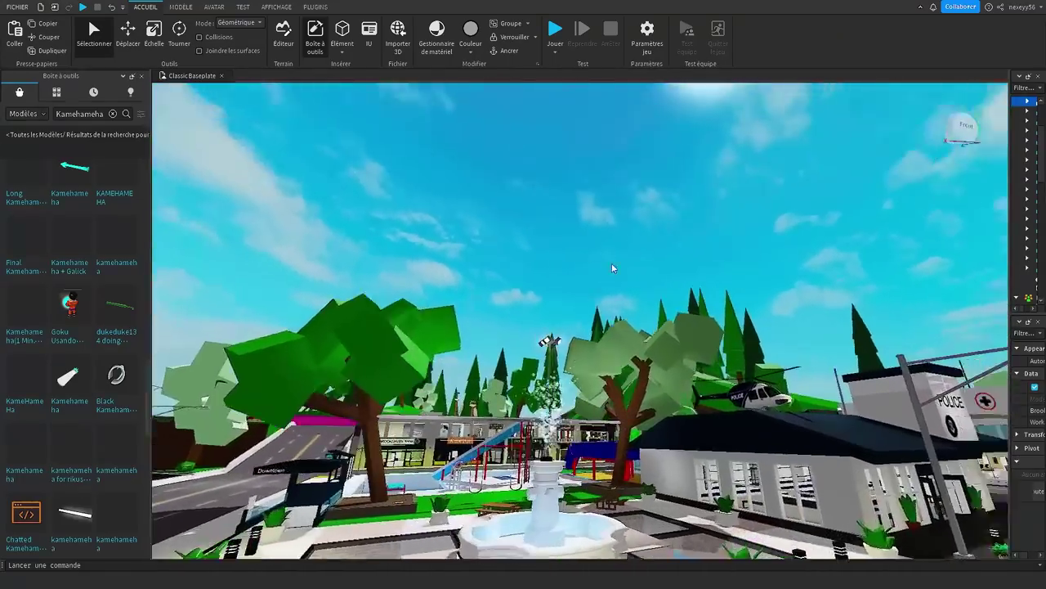
pyautogui.press('w')
pyautogui.moveTo(611, 264); pyautogui.dragTo(613, 260, button='right')
pyautogui.press('w')
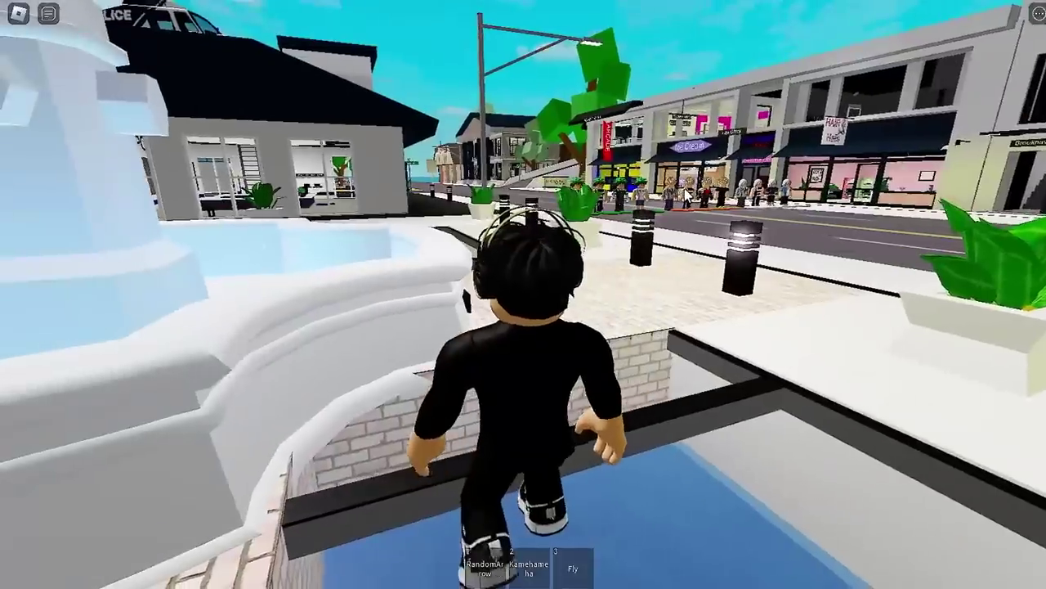
# In the play test, walk the avatar from the fountain to the row of anime characters across the street and morph into Deku.
pyautogui.moveTo(686, 195); pyautogui.dragTo(686, 194, button='right')
pyautogui.press('d')
pyautogui.press('d')
pyautogui.press('s')
pyautogui.press('d')
pyautogui.press('w')
pyautogui.press('a')
pyautogui.press('s')
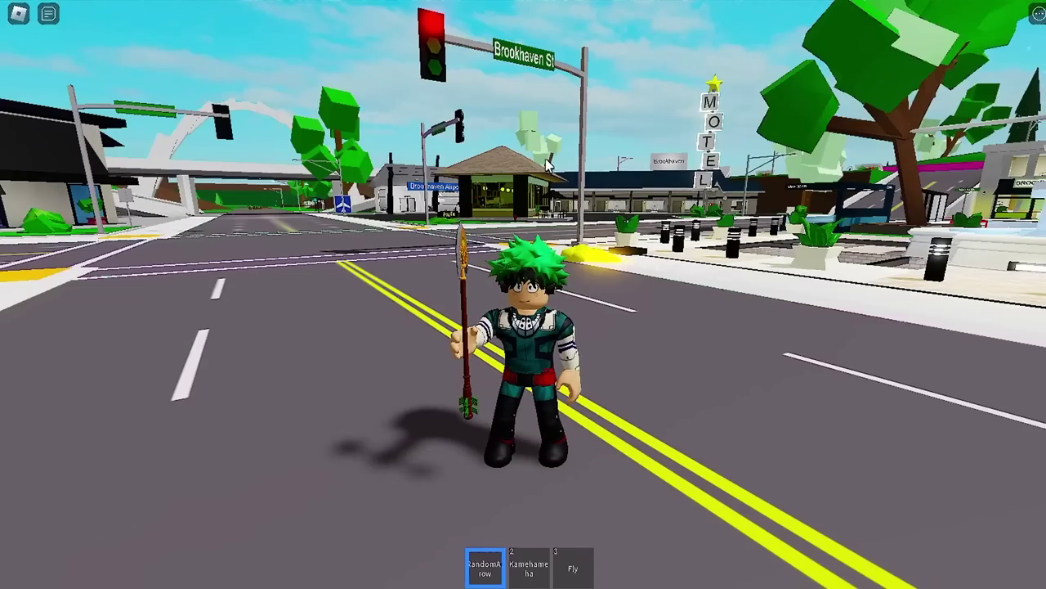
# Use the RandomArrow as Deku, summon the stand and test its Barrage move on the street.
pyautogui.moveTo(545, 159); pyautogui.dragTo(545, 158, button='right')
pyautogui.scroll(3, 546, 159)
pyautogui.scroll(-8, 545, 158)
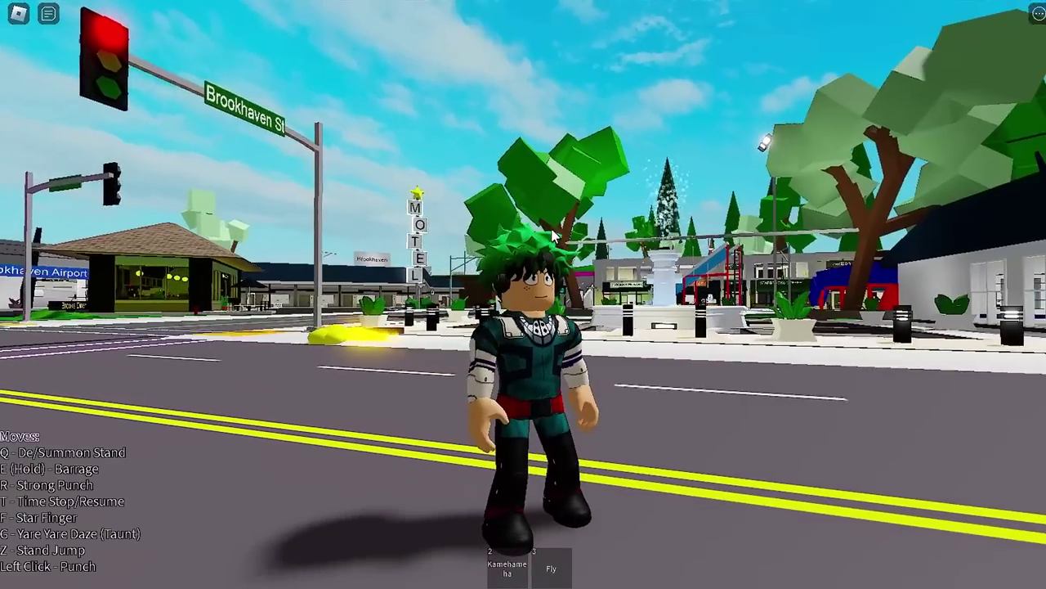
pyautogui.press('q')
pyautogui.moveTo(552, 236); pyautogui.dragTo(541, 206, button='right')
pyautogui.press('a')
pyautogui.press('s')
pyautogui.press('a')
pyautogui.press('s')
pyautogui.press('e')
pyautogui.scroll(-2, 552, 235)
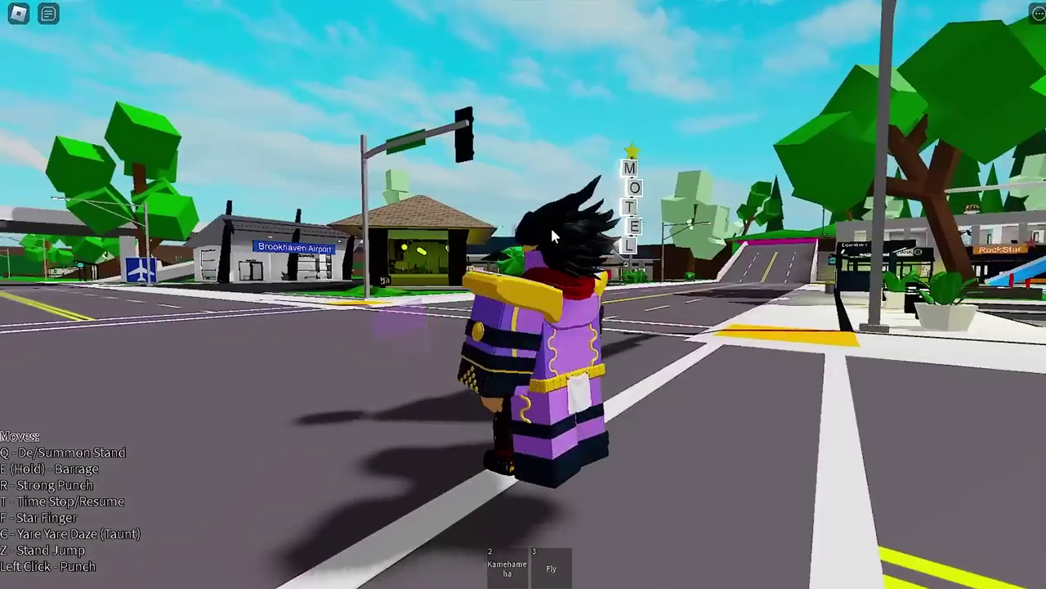
# Test dismissing and resummoning the stand, and try its Star Finger move while walking along the street.
pyautogui.press('w')
pyautogui.press('q')
pyautogui.press('q')
pyautogui.press('f')
pyautogui.press('w')
pyautogui.press('s')
# Stop time with the stand, run along the road under the overpass and resume time.
pyautogui.press('t')
pyautogui.press('w')
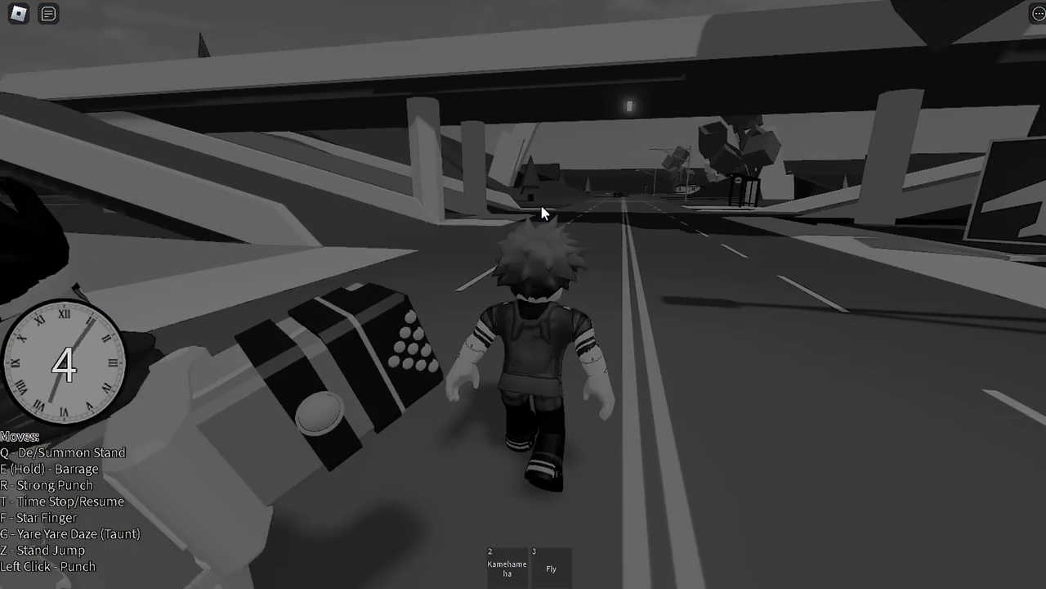
pyautogui.moveTo(541, 206); pyautogui.dragTo(542, 206, button='right')
pyautogui.scroll(-3, 542, 206)
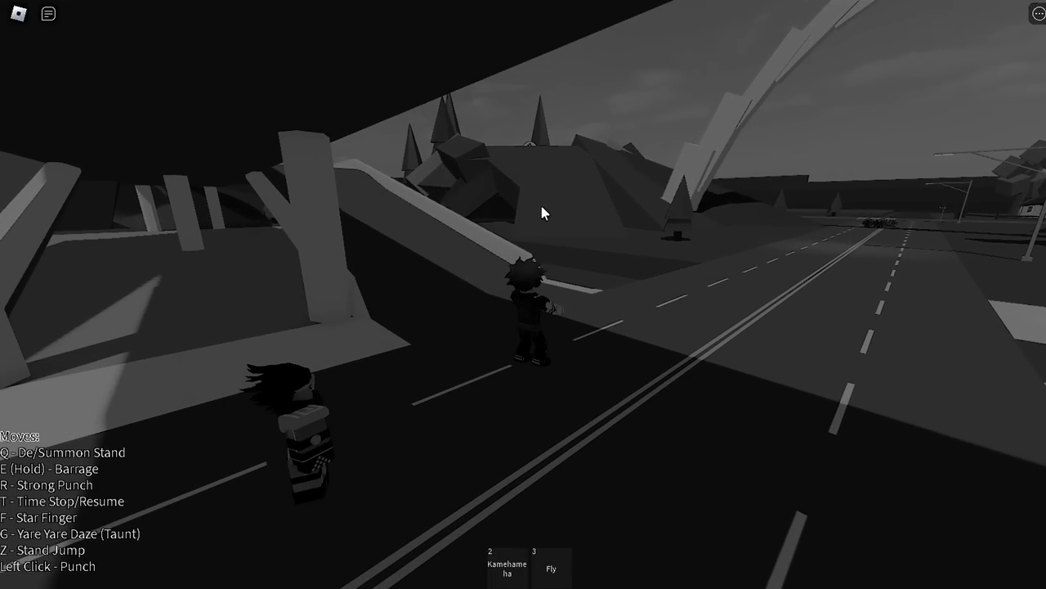
pyautogui.moveTo(541, 206); pyautogui.dragTo(541, 206, button='right')
pyautogui.press('t')
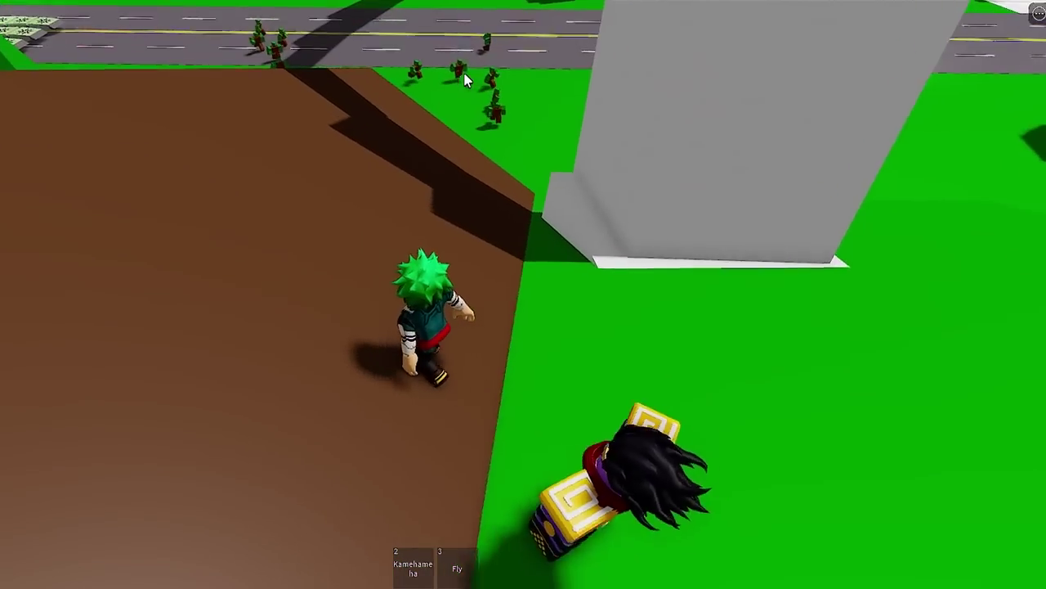
# Back Deku and the stand away from the zombies beside the brown slope.
pyautogui.moveTo(450, 112); pyautogui.dragTo(450, 111, button='right')
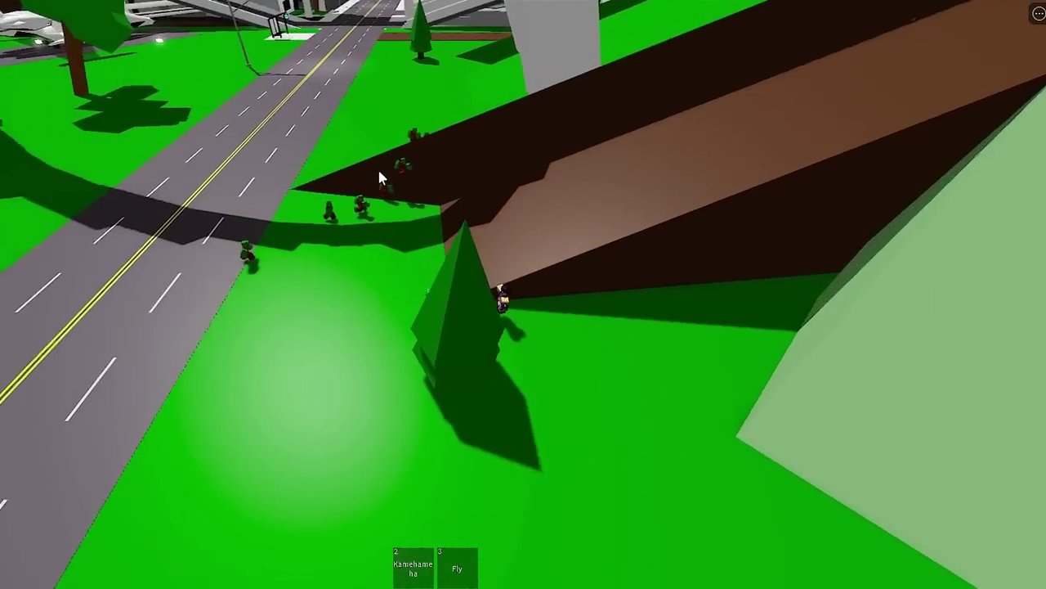
pyautogui.press('s')
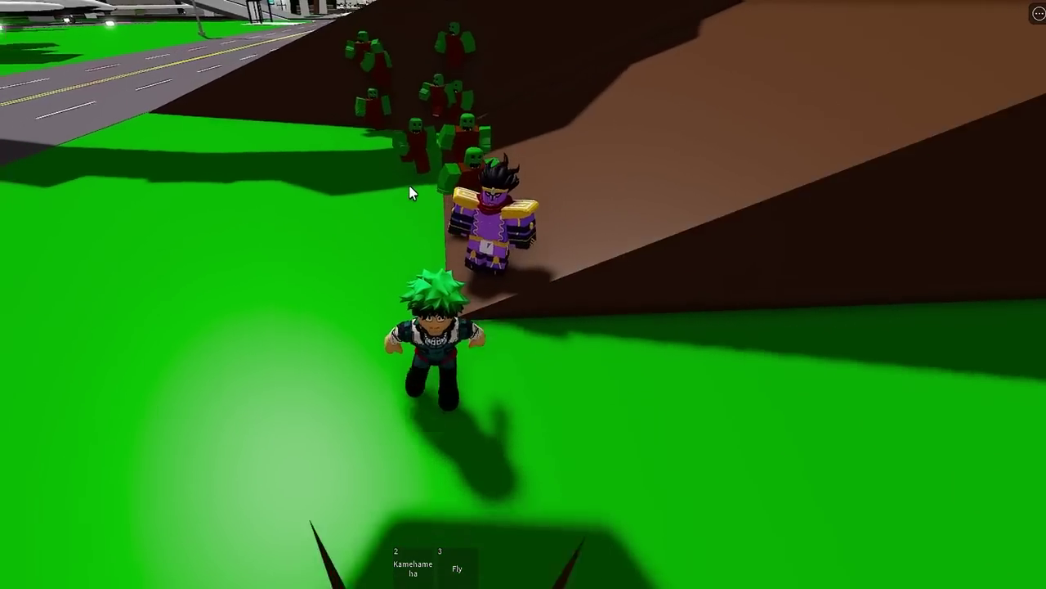